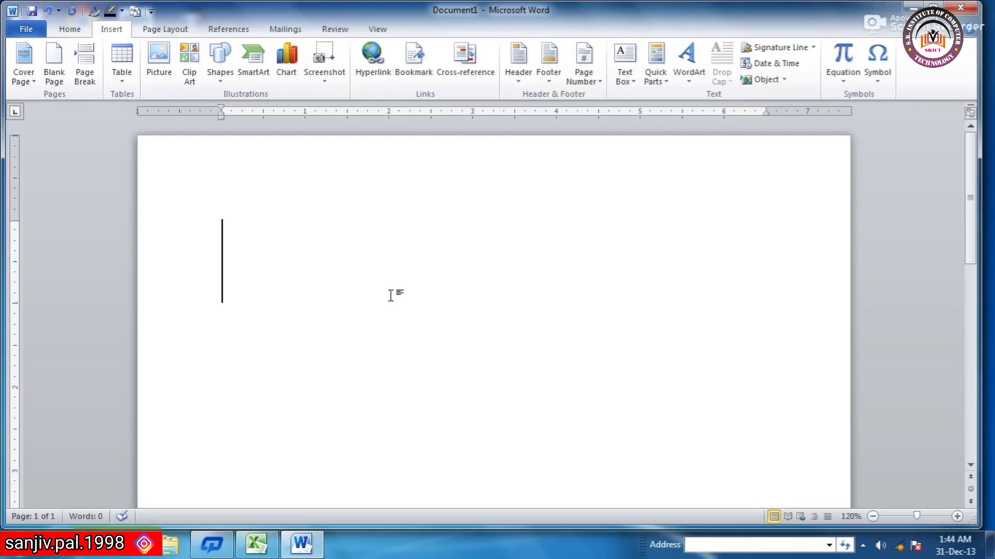
# Step: Open More Symbols and scroll through the Webdings character grid
pyautogui.click(878, 83)
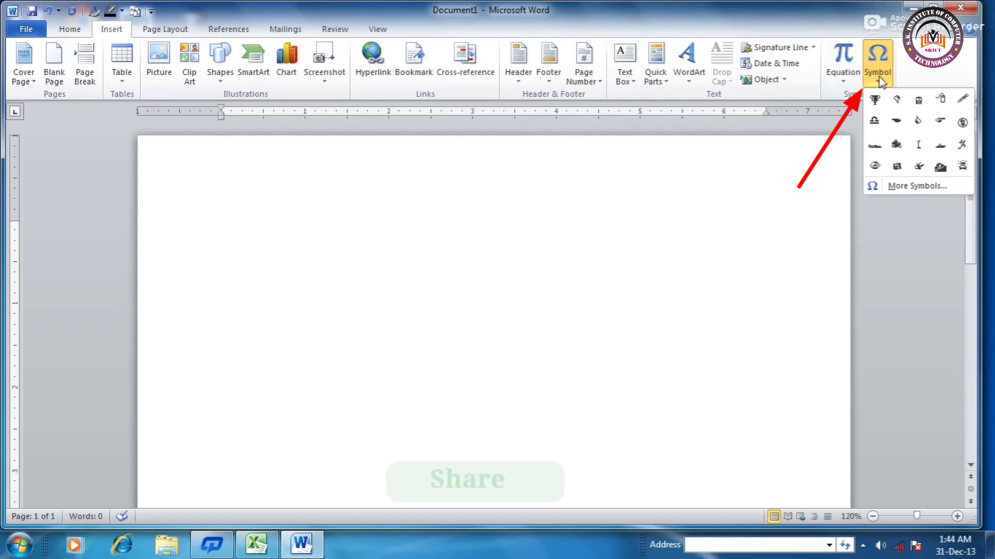
pyautogui.click(915, 186)
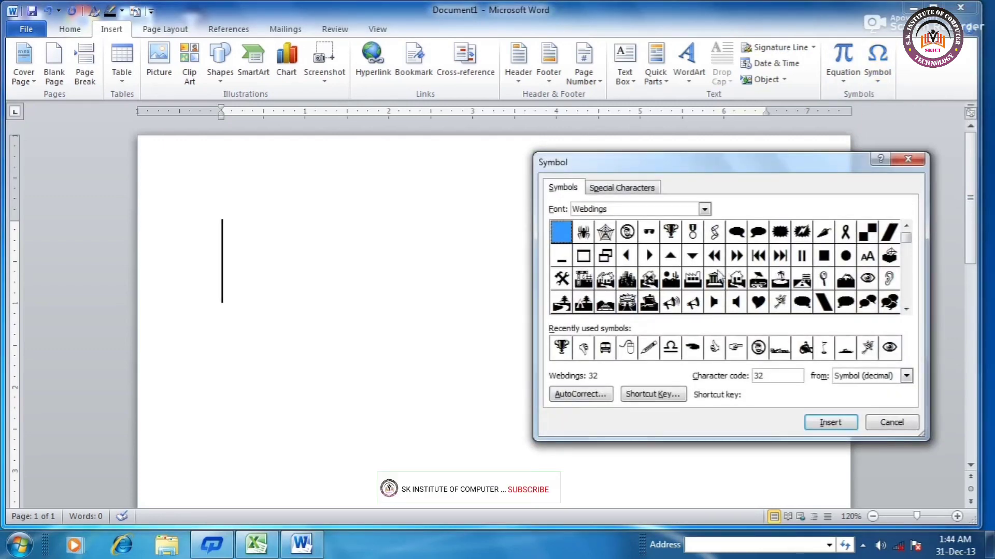
pyautogui.click(906, 312)
pyautogui.click(905, 312)
pyautogui.click(906, 312)
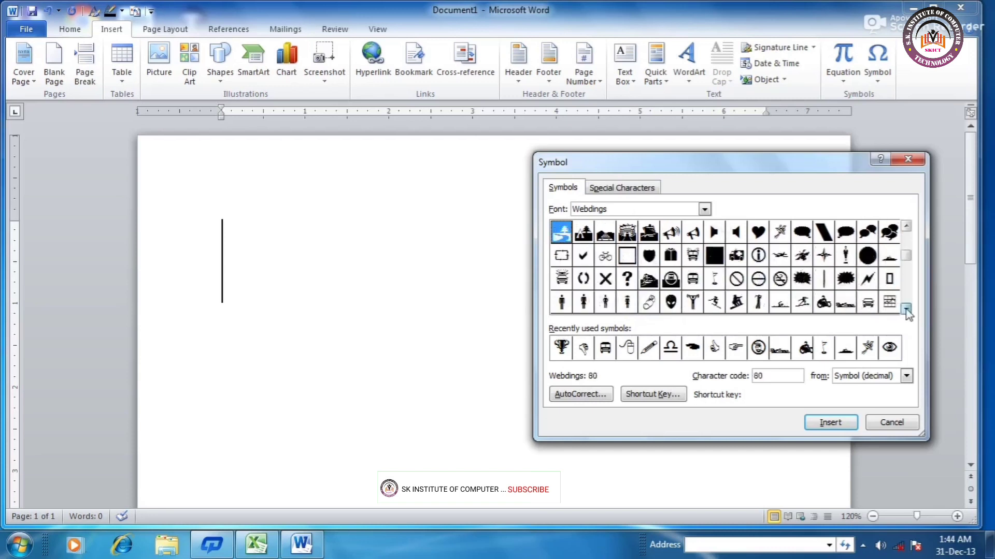
pyautogui.click(906, 313)
pyautogui.click(906, 313)
pyautogui.click(906, 313)
pyautogui.click(906, 312)
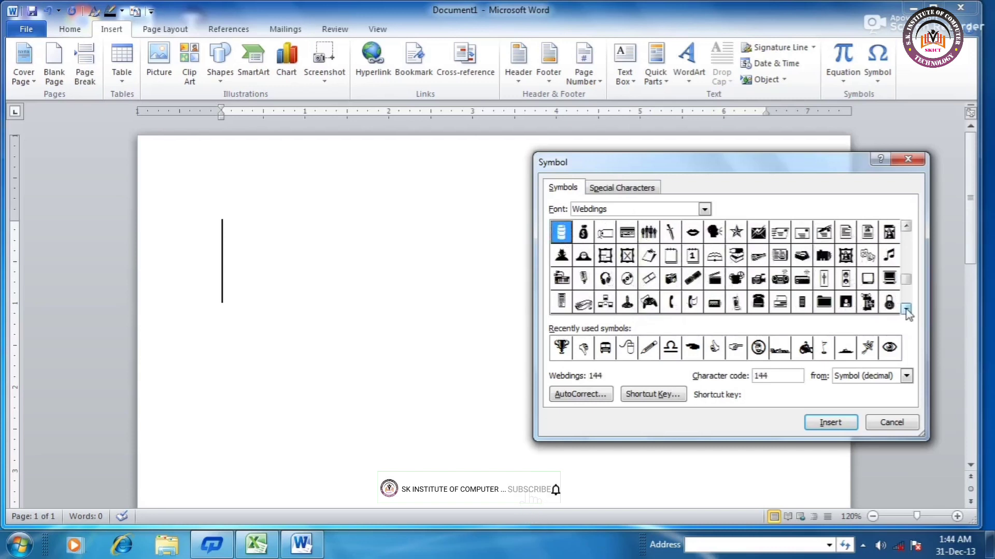
pyautogui.click(906, 313)
pyautogui.click(906, 313)
pyautogui.click(906, 313)
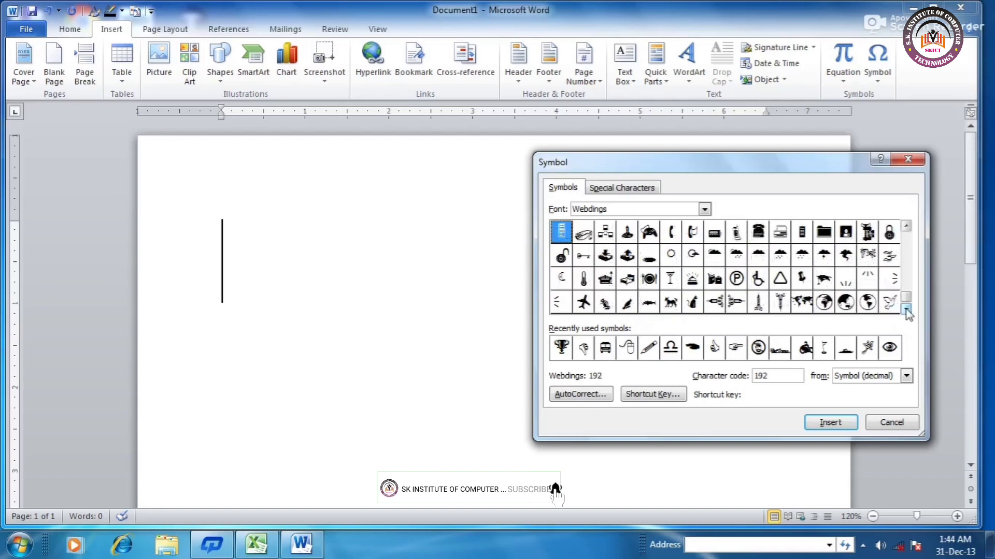
pyautogui.click(704, 209)
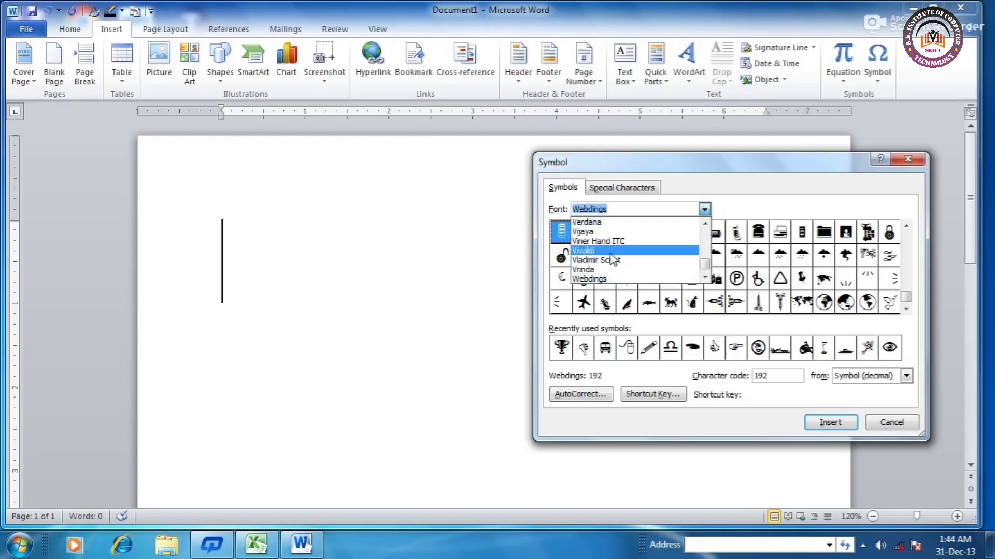
pyautogui.scroll(-1, 611, 261)
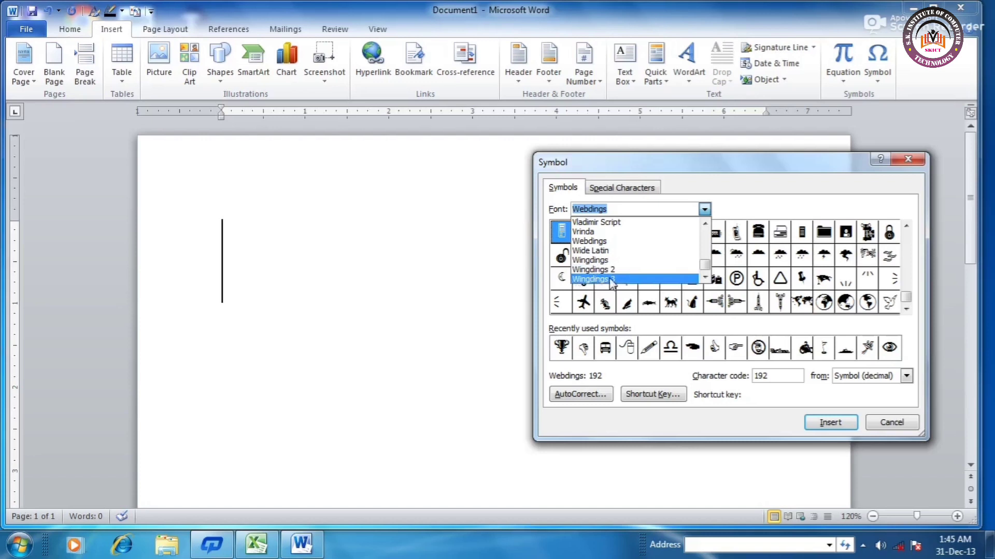
pyautogui.click(596, 242)
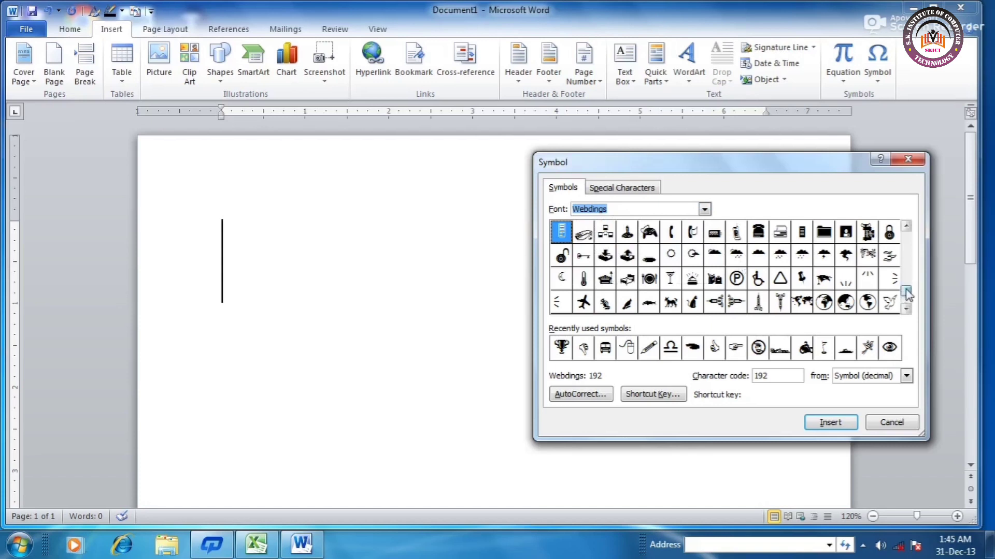
pyautogui.moveTo(907, 299); pyautogui.dragTo(906, 267)
pyautogui.click(906, 227)
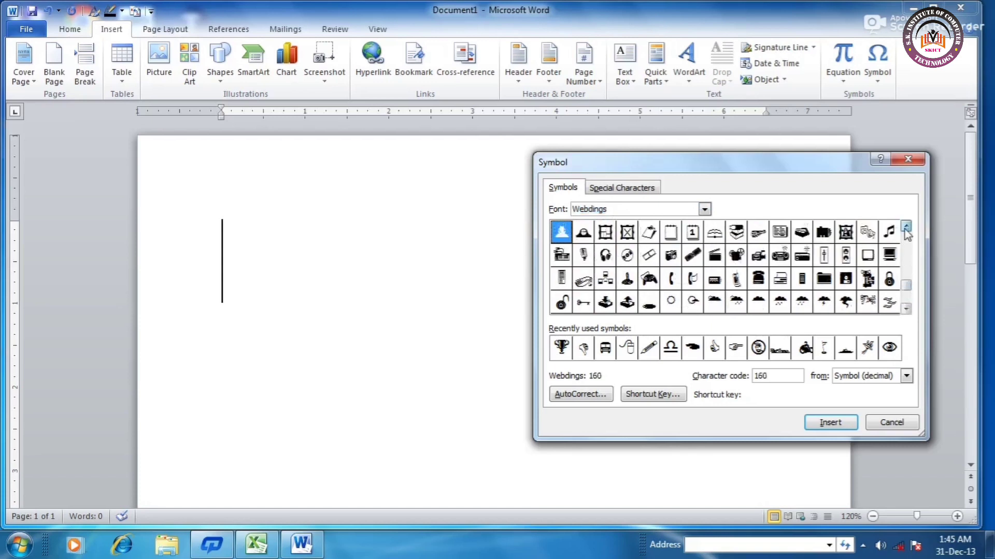
pyautogui.click(905, 227)
pyautogui.click(905, 227)
pyautogui.click(905, 227)
pyautogui.click(906, 229)
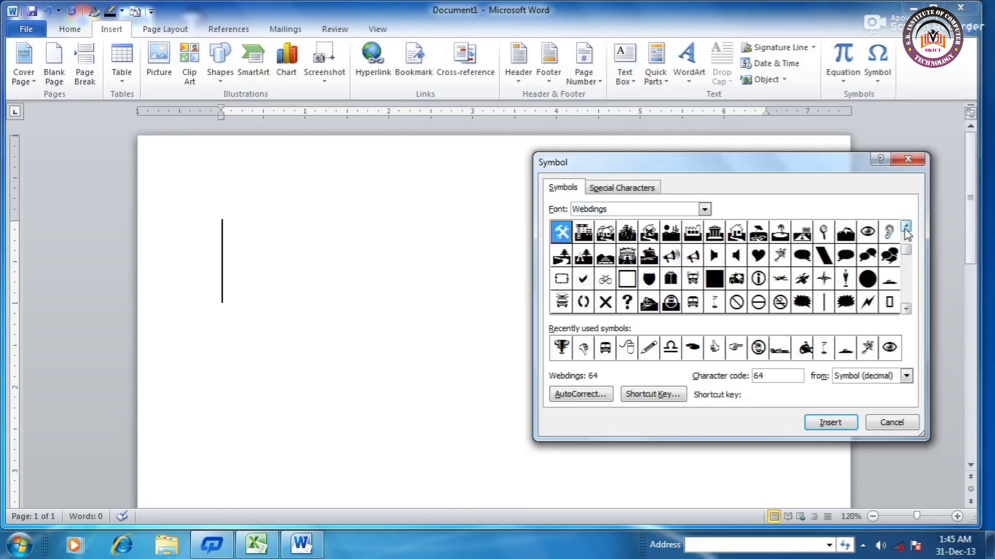
pyautogui.click(905, 228)
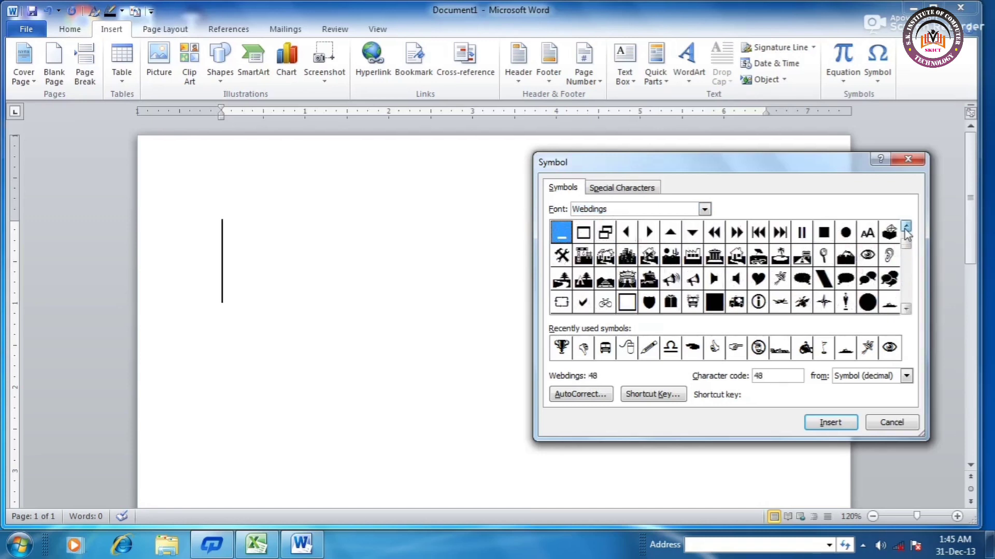
pyautogui.click(905, 228)
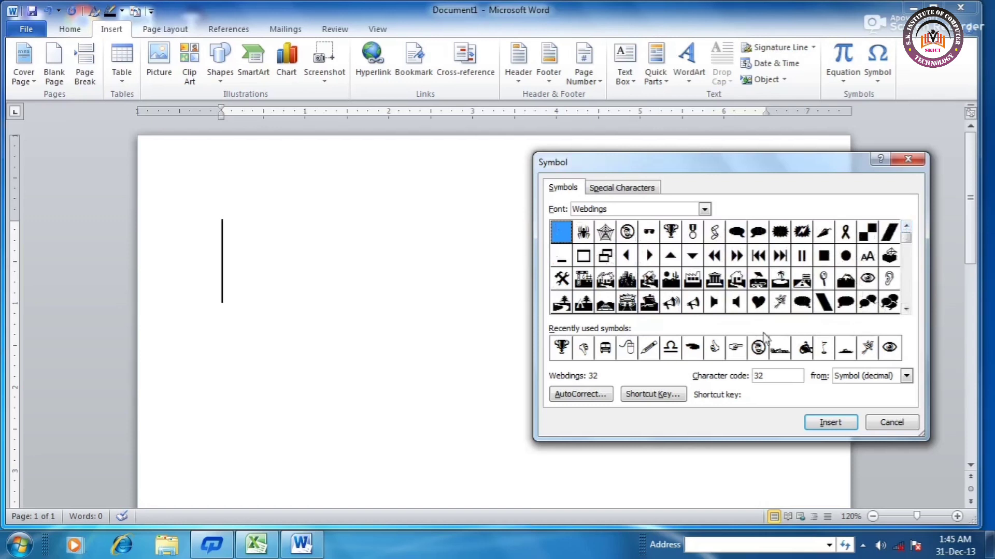
# Step: Select the Webdings trophy (code 37) and dismiss the Windows colour scheme prompt
pyautogui.click(673, 234)
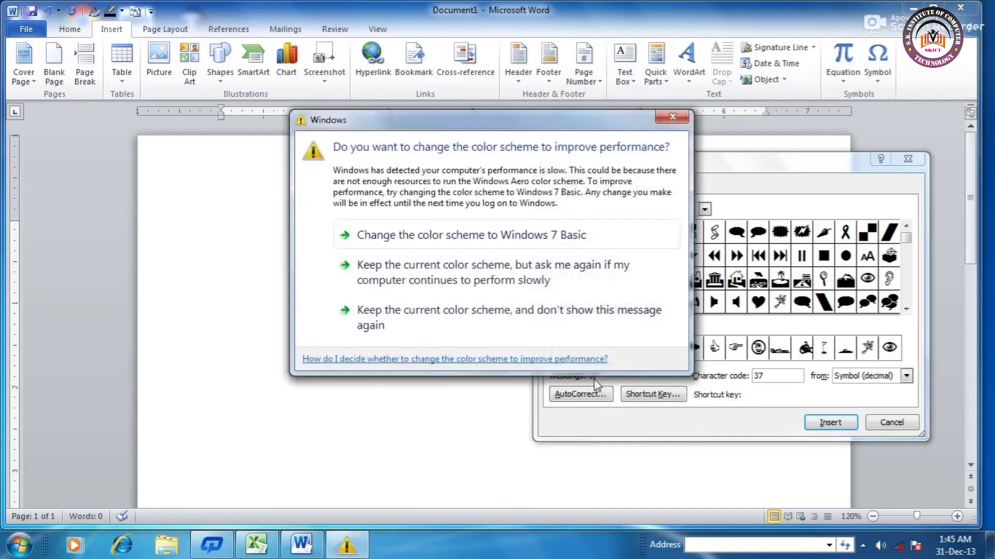
pyautogui.click(501, 247)
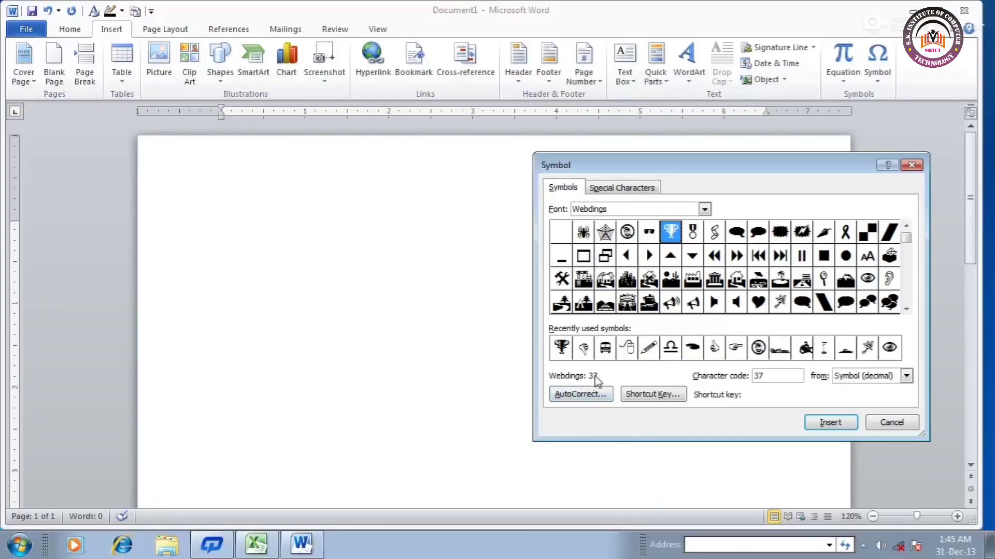
# Step: Insert the Webdings trophy at the start of the document by typing %
pyautogui.click(278, 225)
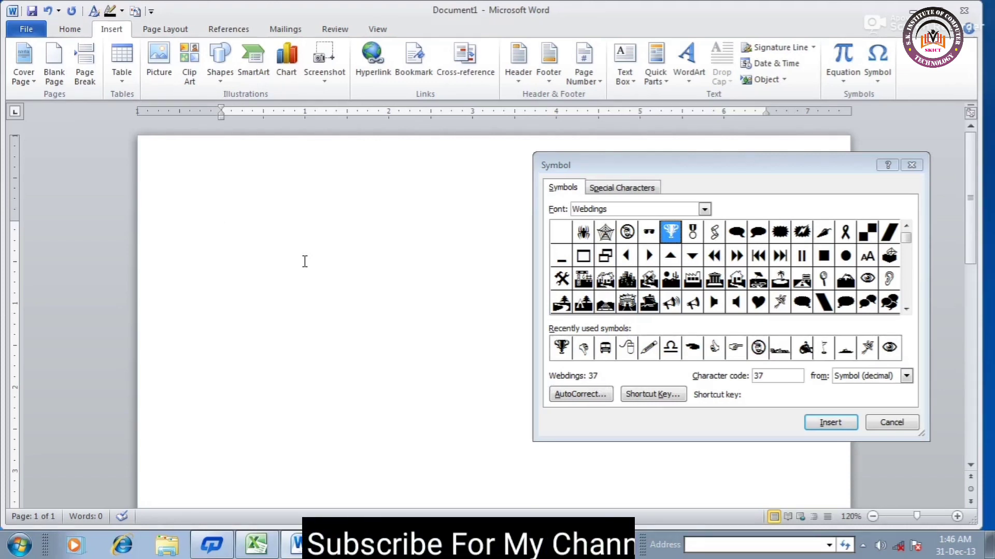
pyautogui.write('%')
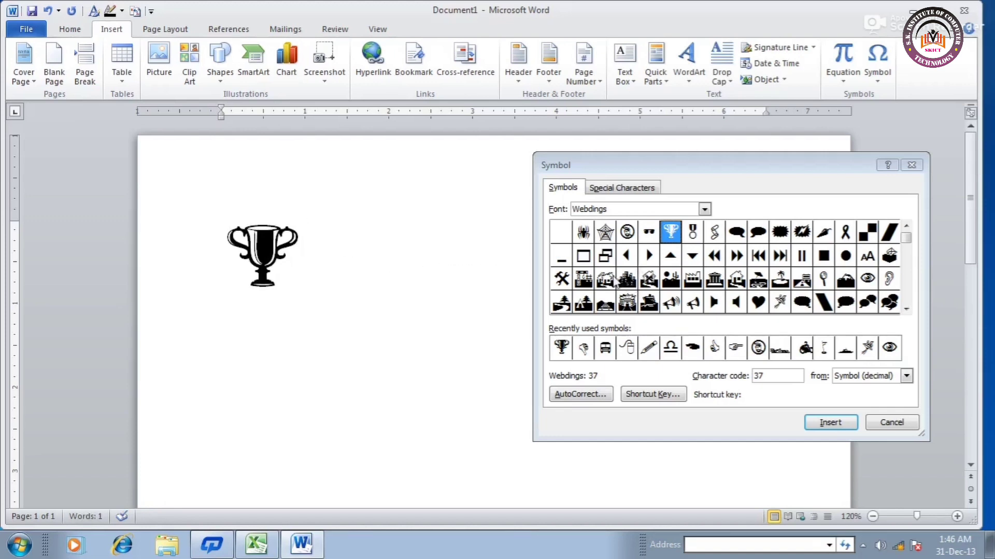
# Step: Select the Webdings spider and type ! to place it after the trophy
pyautogui.click(583, 234)
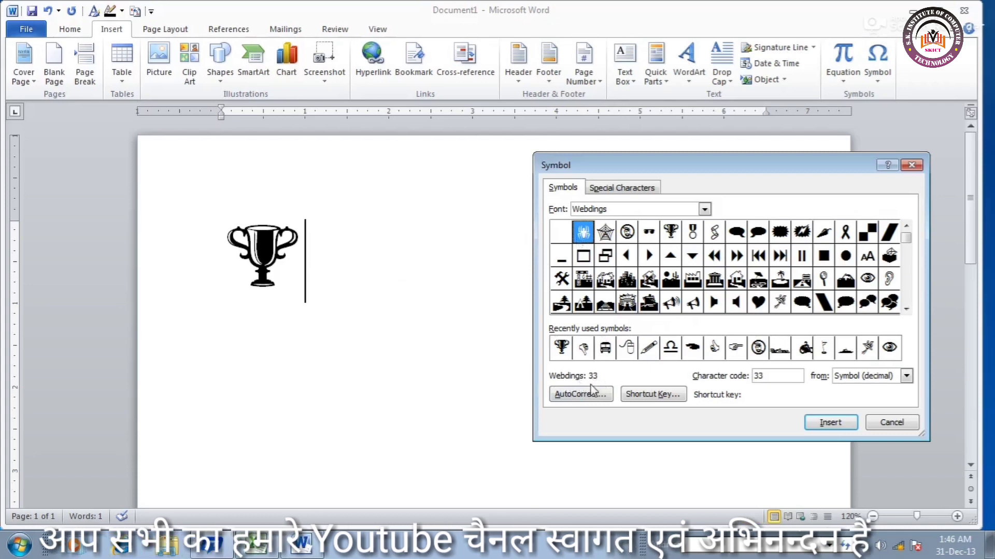
pyautogui.click(363, 270)
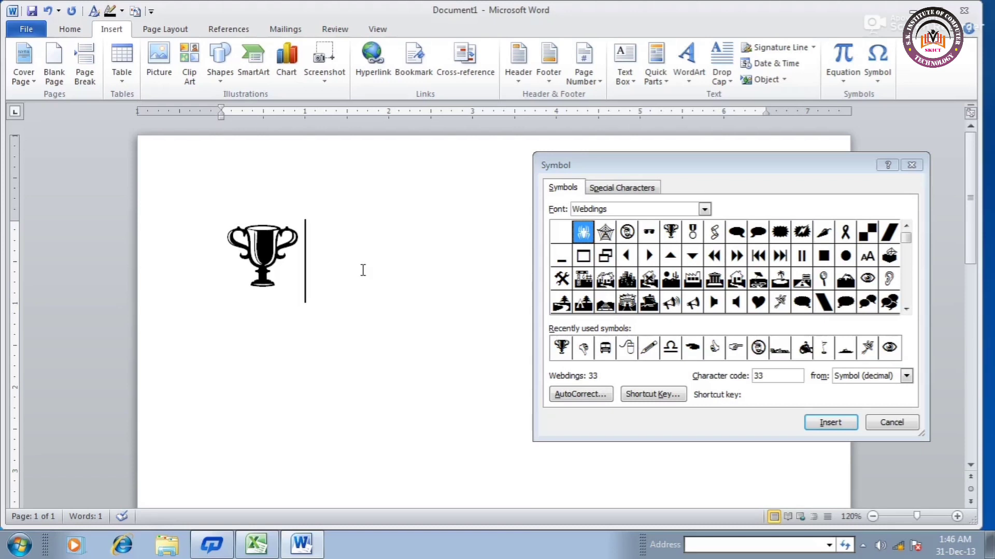
pyautogui.write('!')
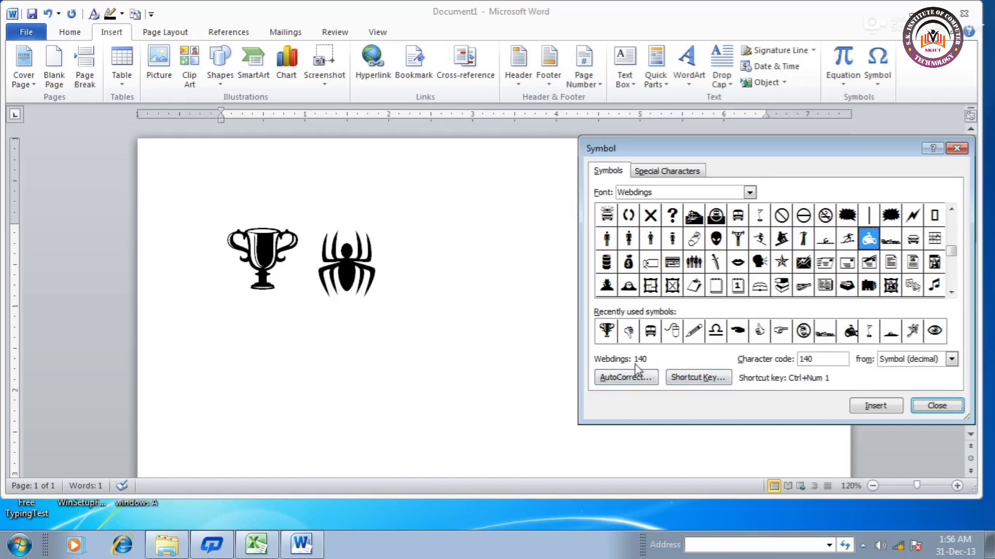
# Step: Type ^ after the spider to add the Webdings three-stroke glyph
pyautogui.click(404, 264)
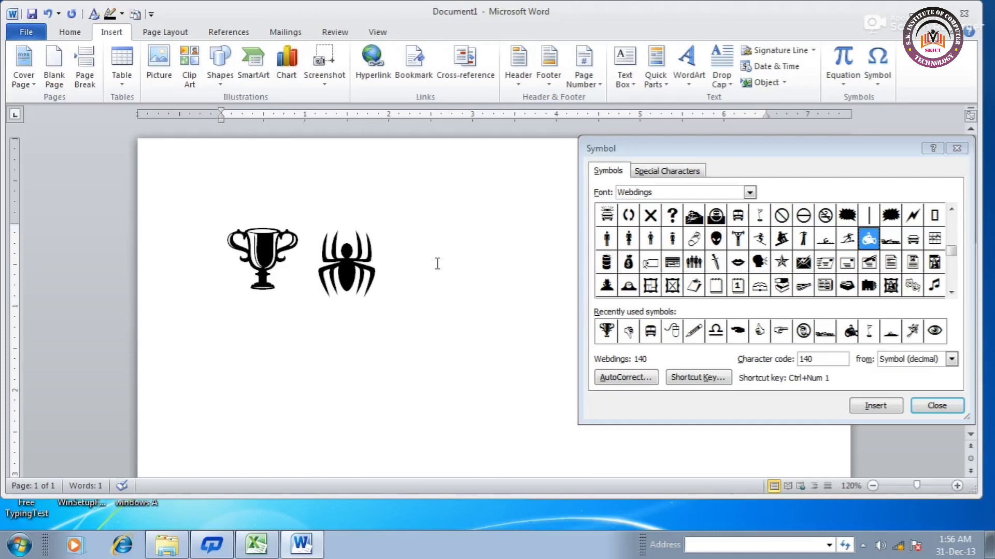
pyautogui.write('^')
pyautogui.click(709, 382)
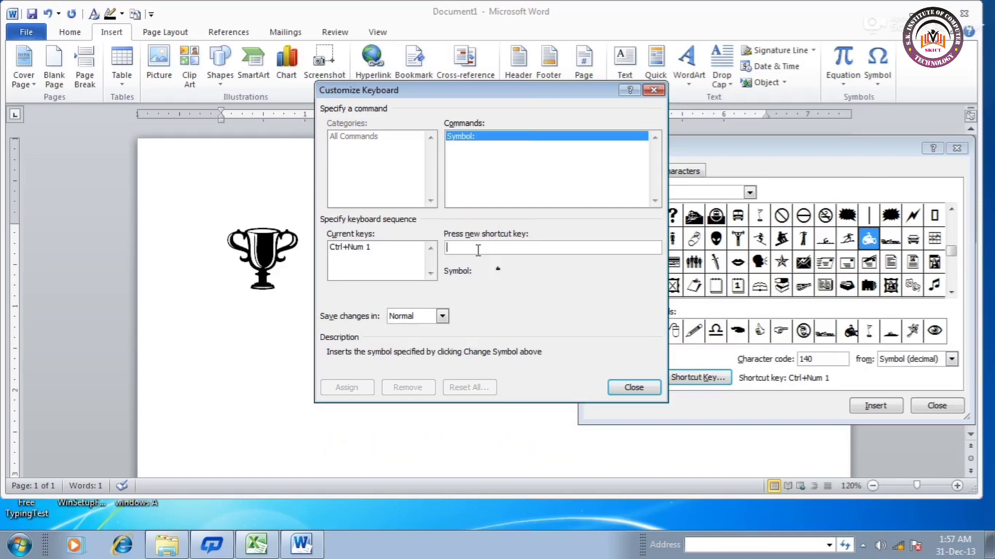
pyautogui.press('ctrl+KP_1')
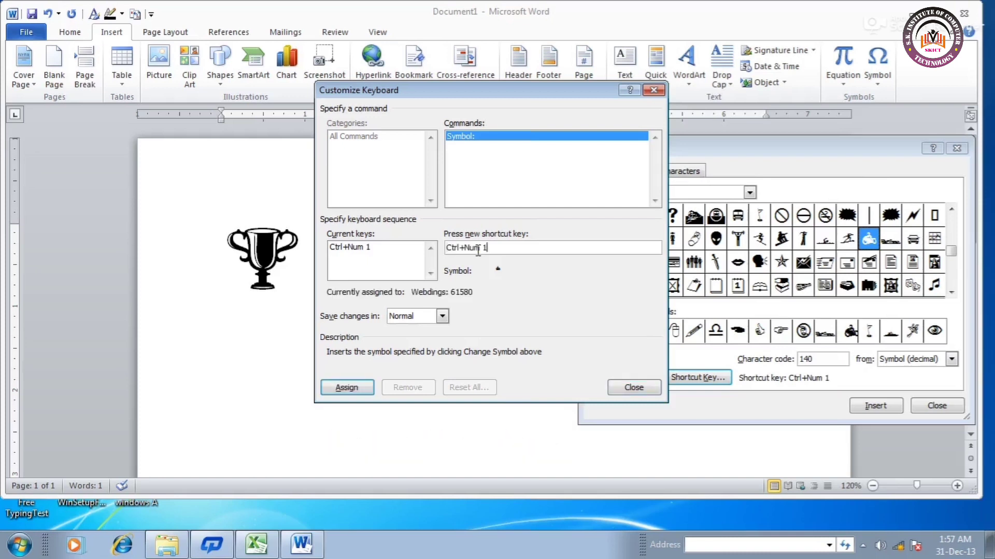
pyautogui.click(358, 393)
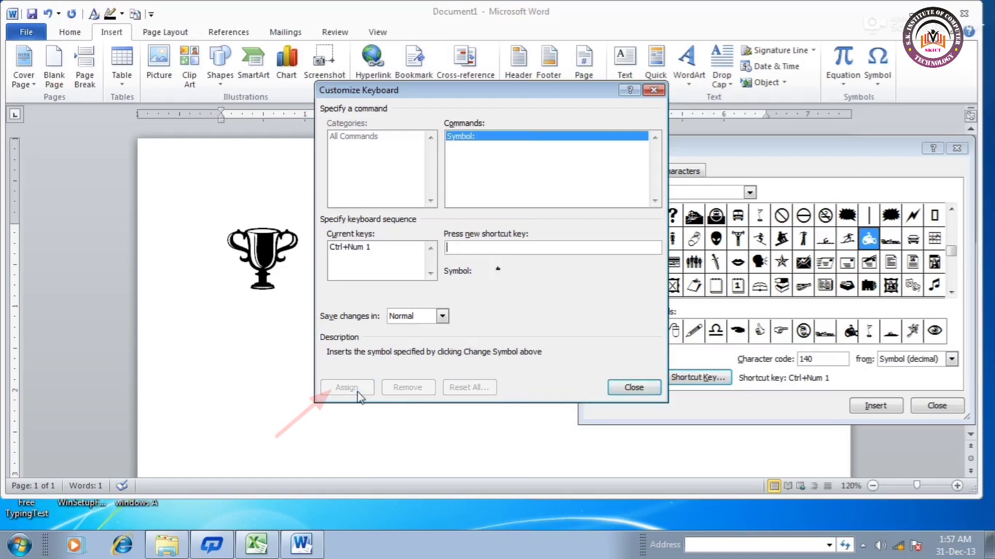
pyautogui.click(621, 389)
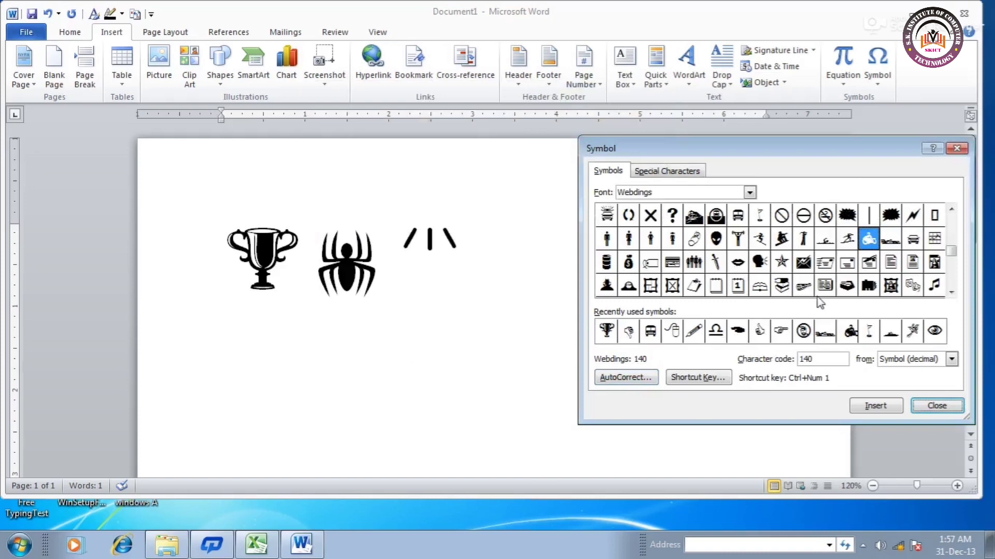
# Step: Insert the Webdings motorcycle after the strokes with the Ctrl+Num 1 shortcut
pyautogui.click(492, 262)
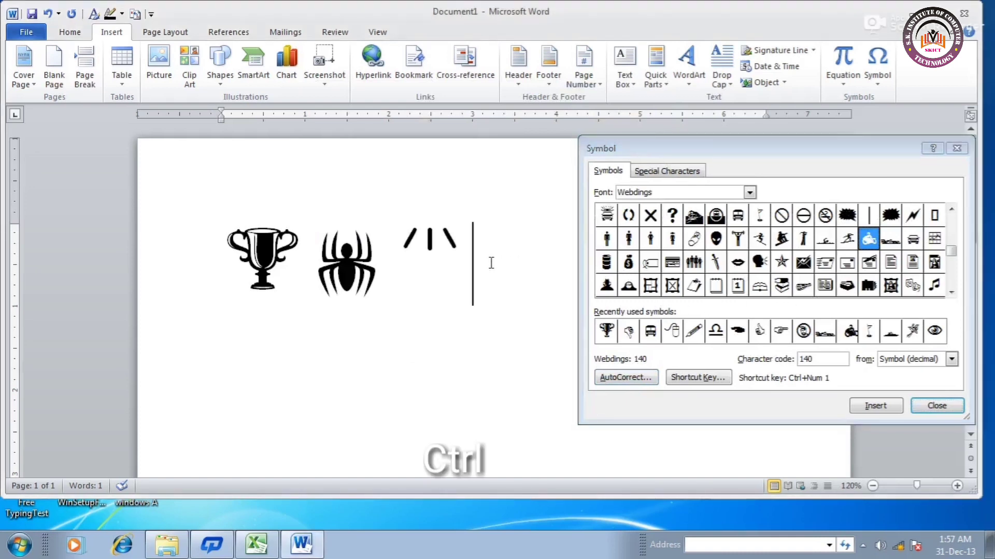
pyautogui.press('ctrl+KP_1')
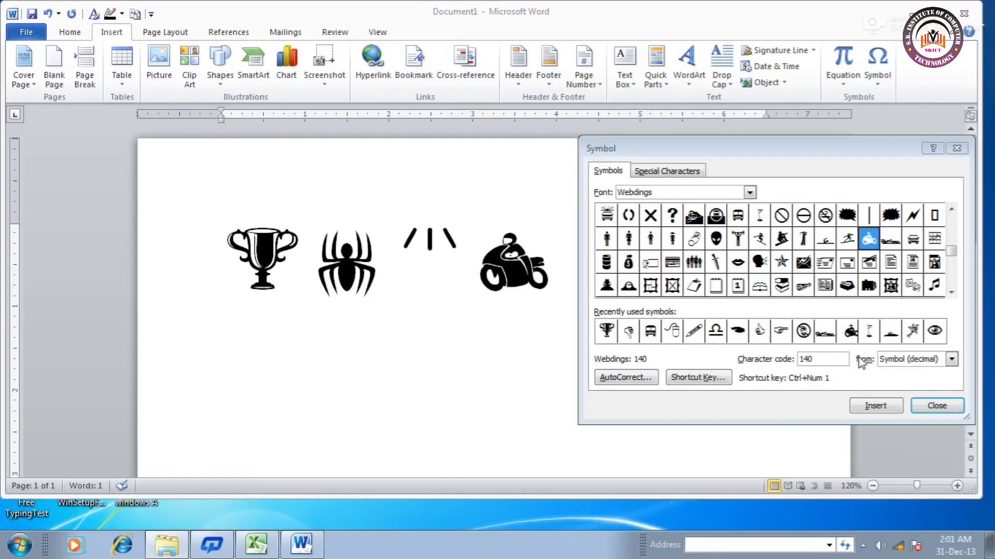
# Step: Scroll down the Symbol grid and select the Webdings dove, code 255
pyautogui.click(951, 294)
pyautogui.click(951, 294)
pyautogui.click(951, 294)
pyautogui.click(951, 294)
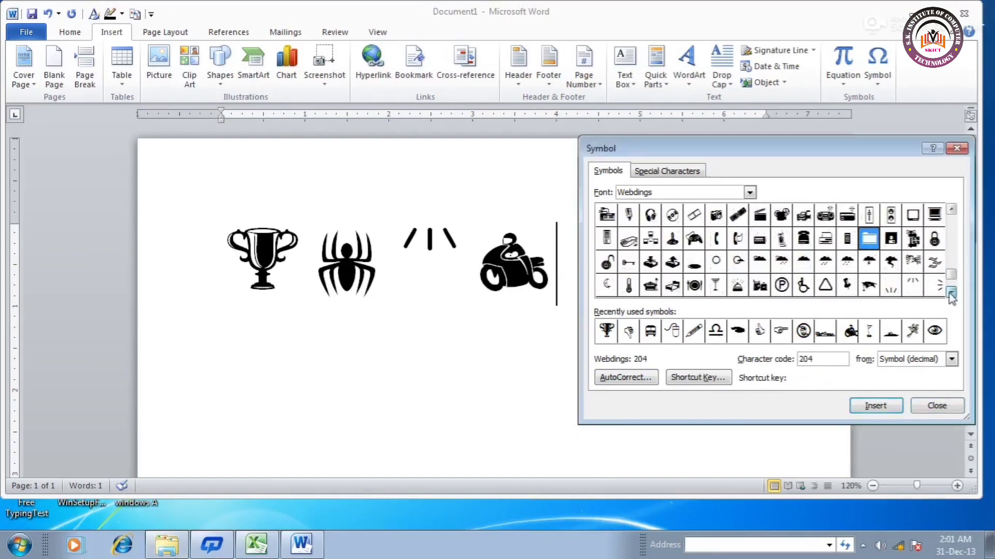
pyautogui.click(951, 293)
pyautogui.click(935, 286)
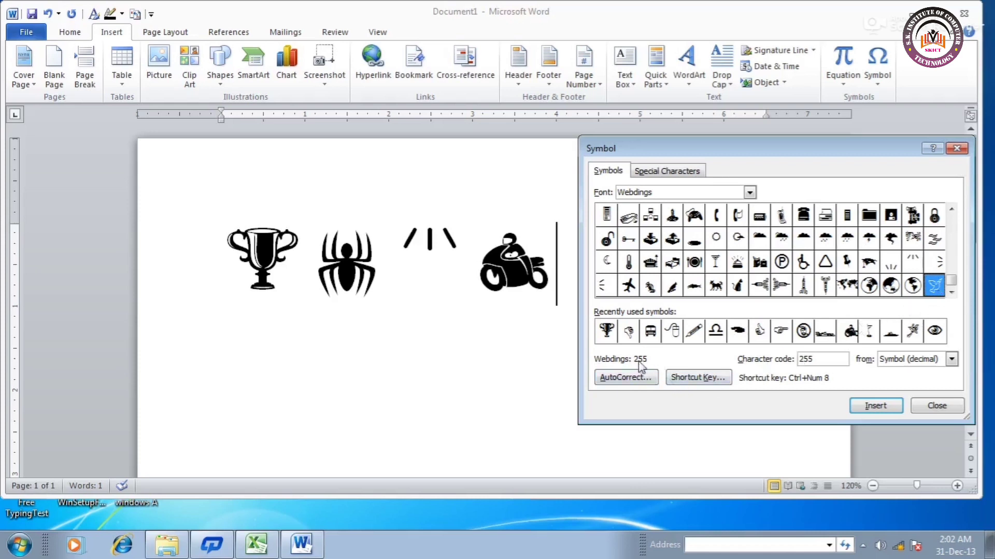
# Step: Start an empty second line below the symbols, deleting the mistakenly typed & glyph
pyautogui.click(275, 358)
pyautogui.press('Return')
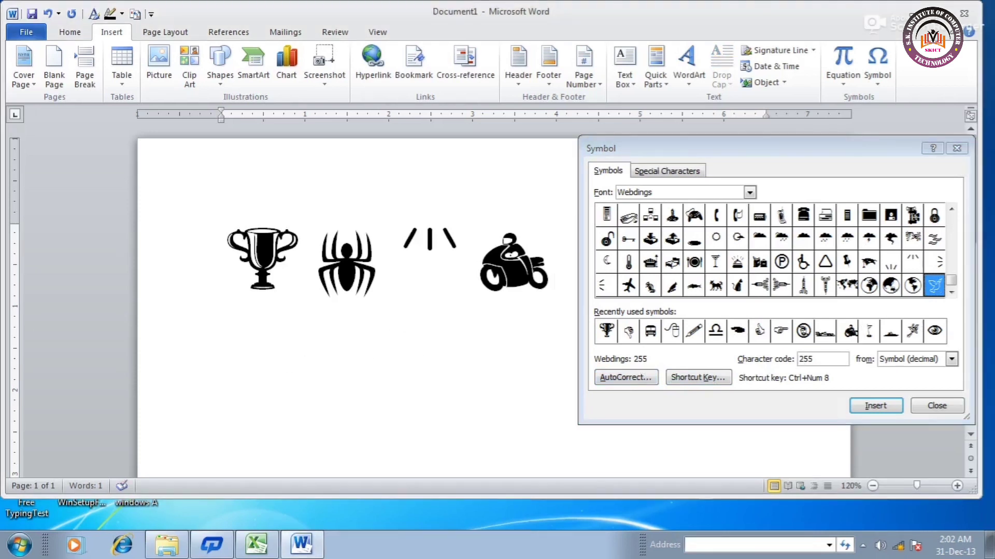
pyautogui.write('&')
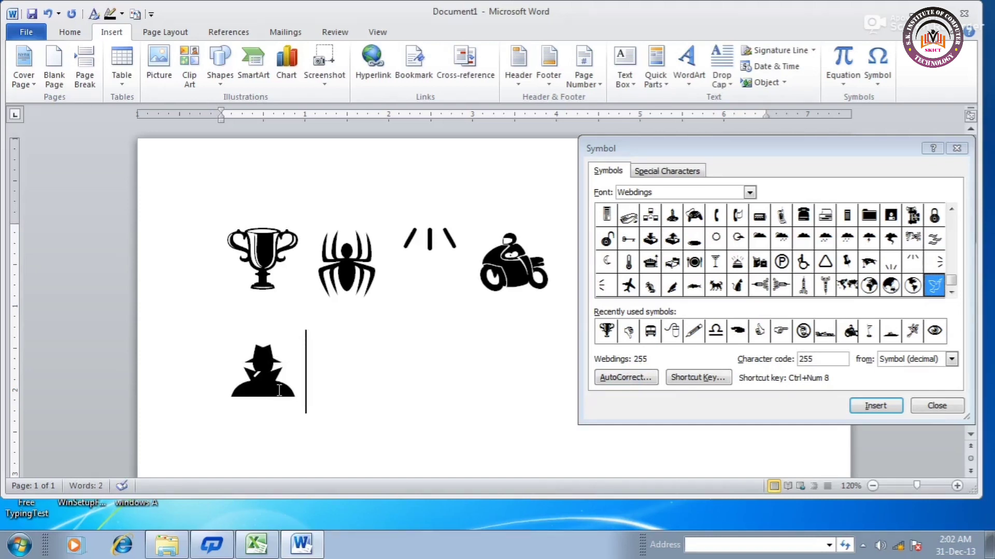
pyautogui.press('BackSpace')
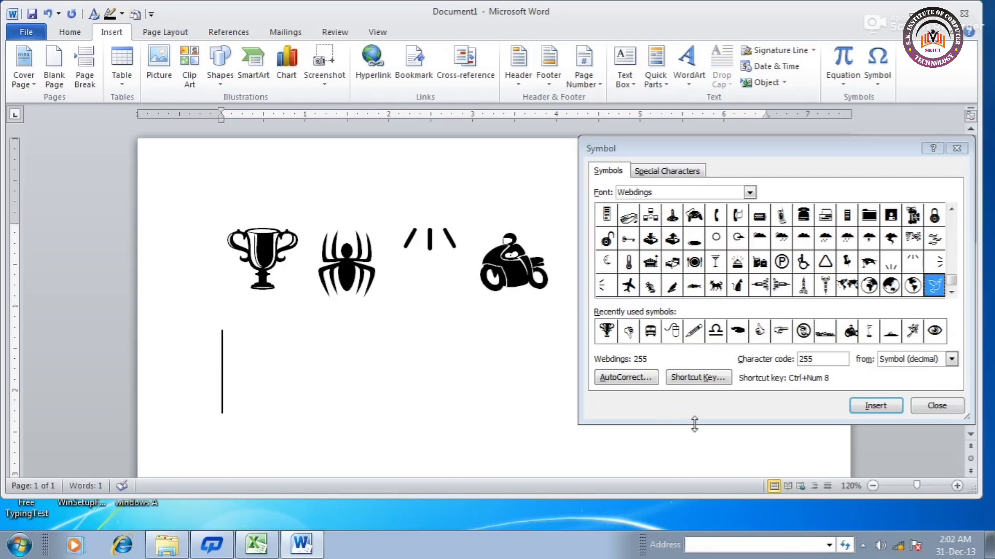
# Step: Assign Ctrl+Num 2 as an additional shortcut for the Webdings dove, code 255
pyautogui.click(690, 379)
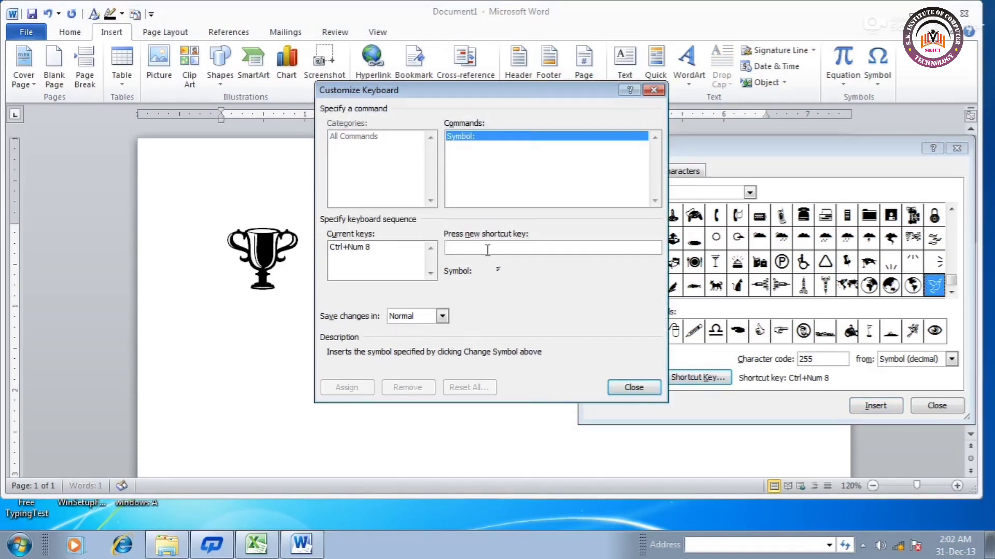
pyautogui.press('ctrl+KP_2')
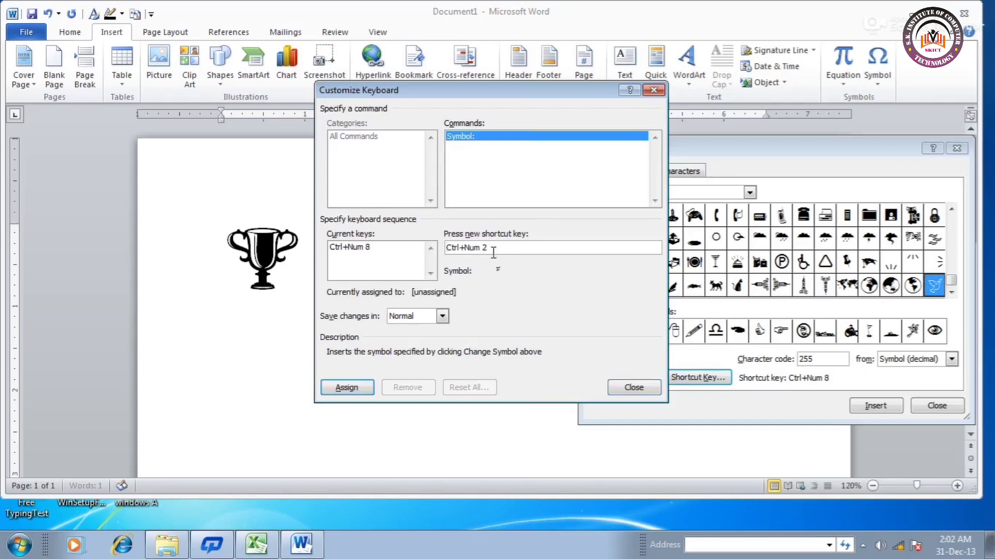
pyautogui.click(348, 390)
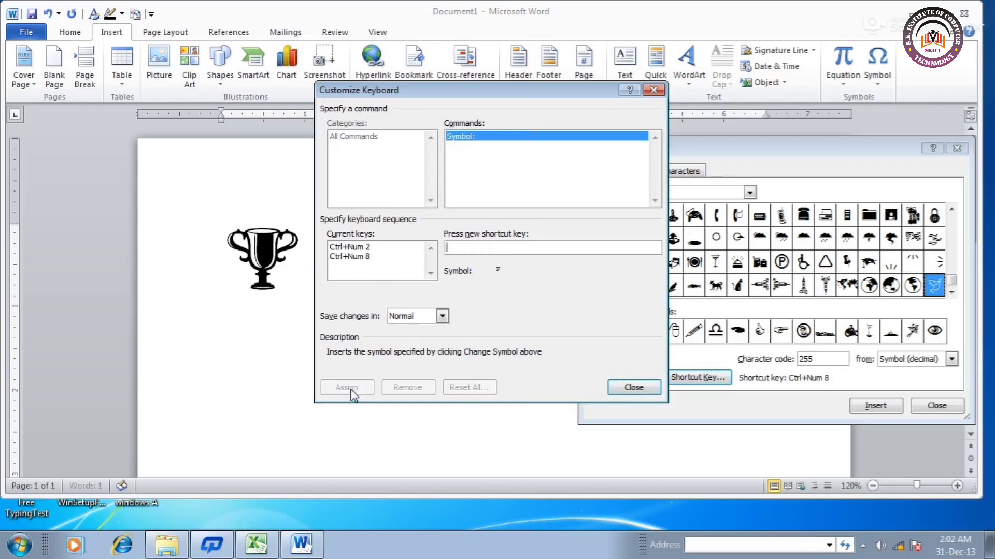
pyautogui.click(633, 388)
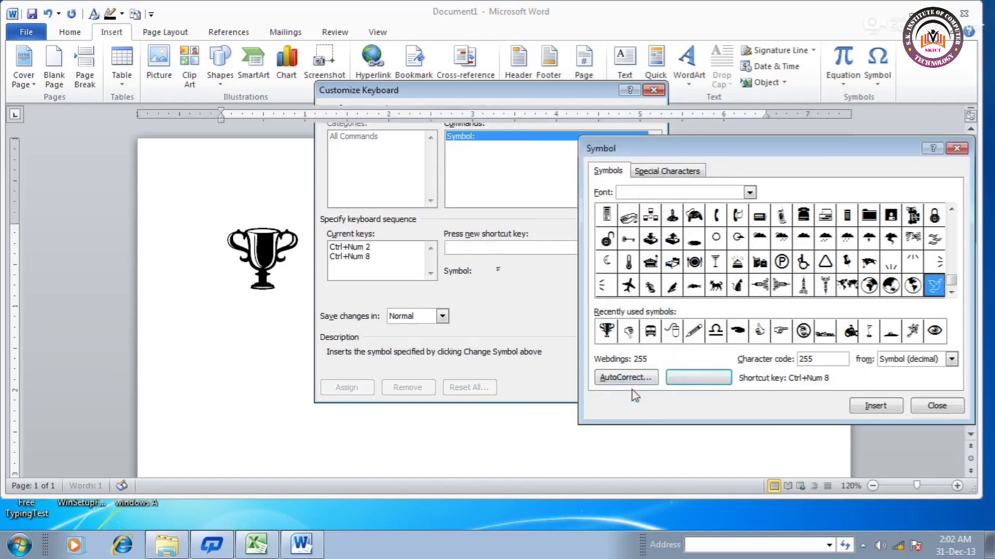
# Step: Insert the dove on the empty second line using Ctrl+Num 2
pyautogui.click(257, 349)
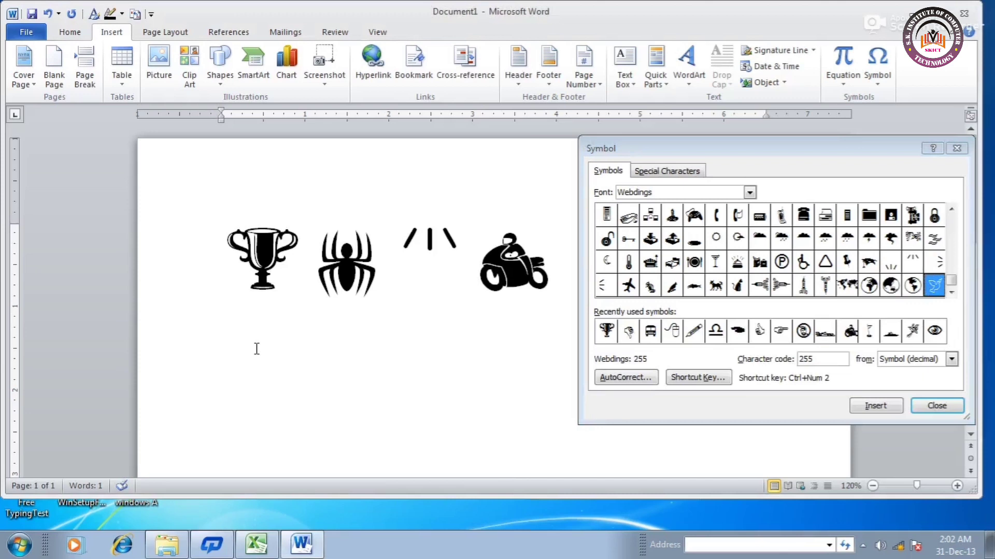
pyautogui.press('ctrl+KP_2')
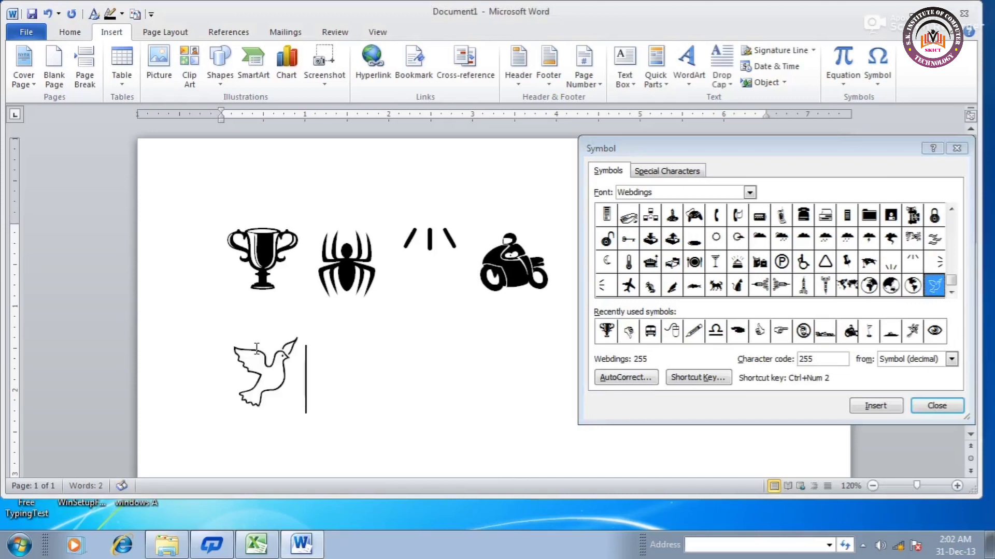